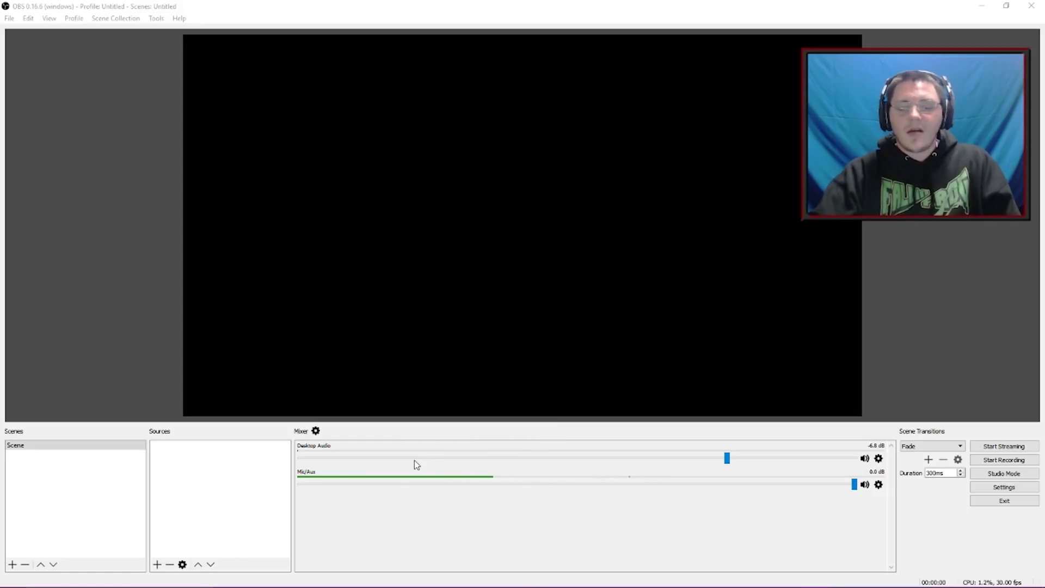
Step: Add a new scene named Scene 1 to the current scene collection
left_click(12, 564)
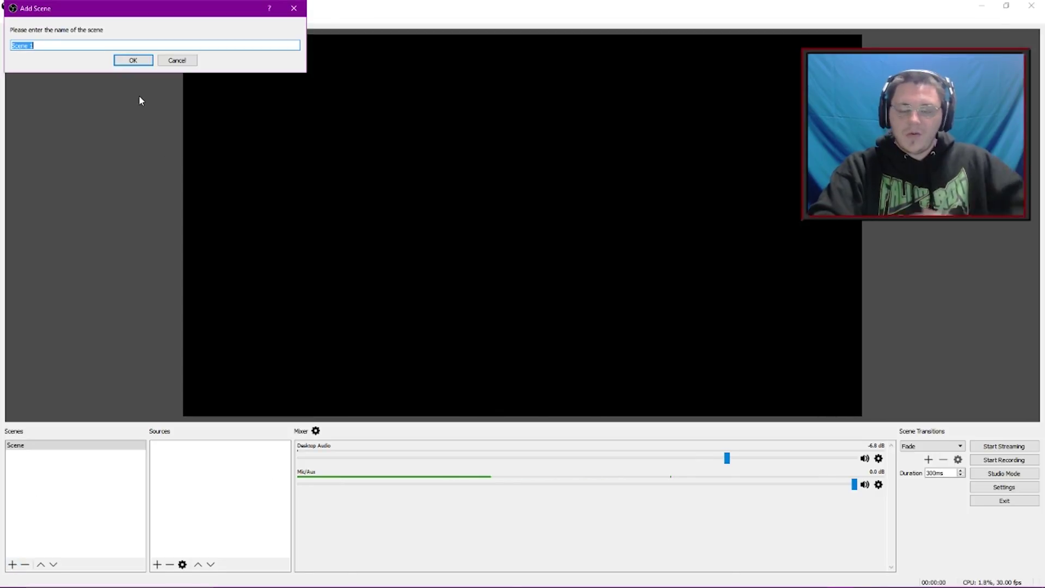
left_click(132, 60)
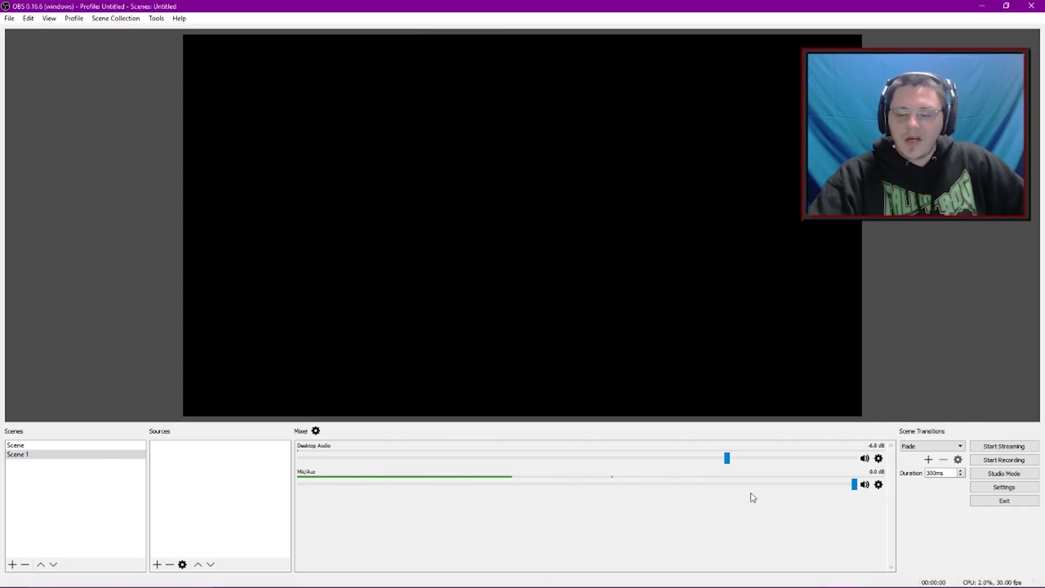
Step: Try muting Mic/Aux while switching between Scene and Scene 1, ending with the channel unmuted
left_click(866, 485)
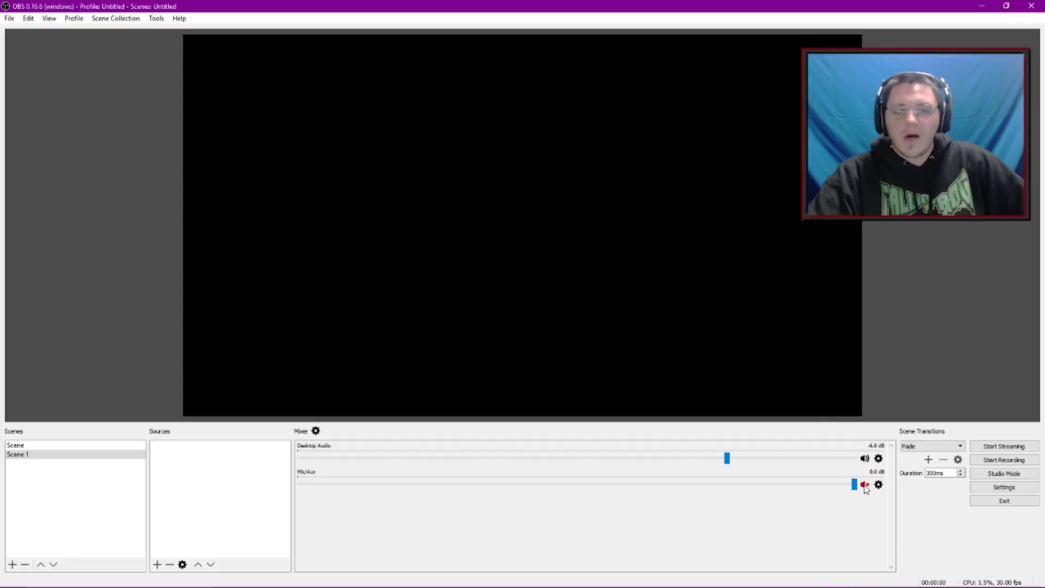
left_click(45, 446)
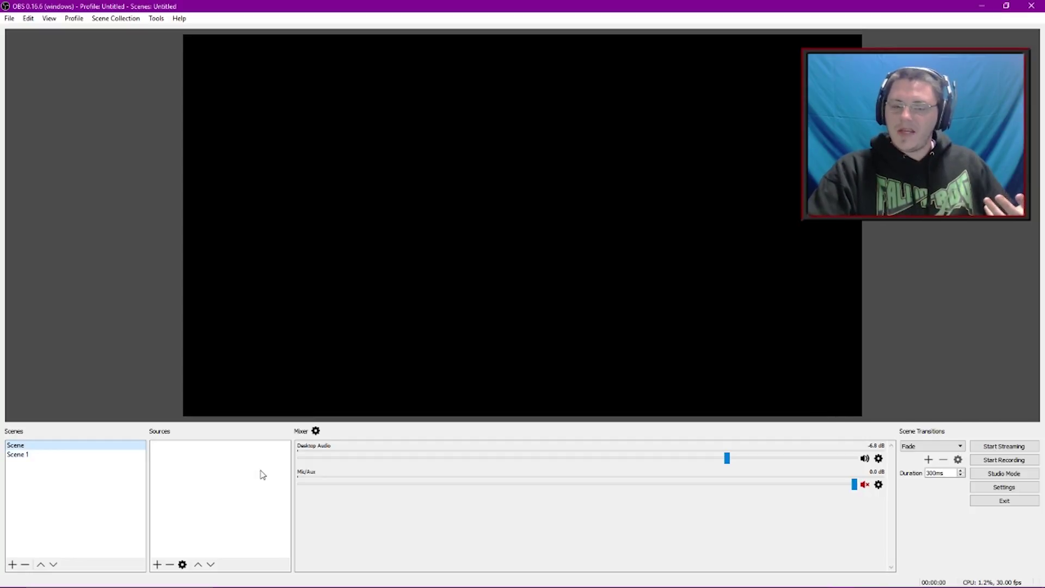
left_click(49, 455)
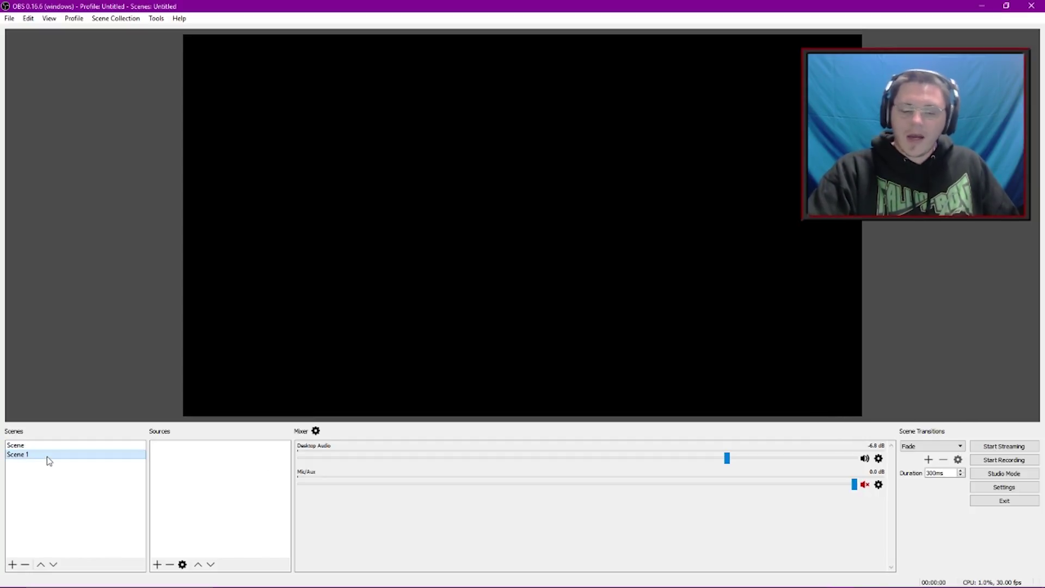
left_click(865, 485)
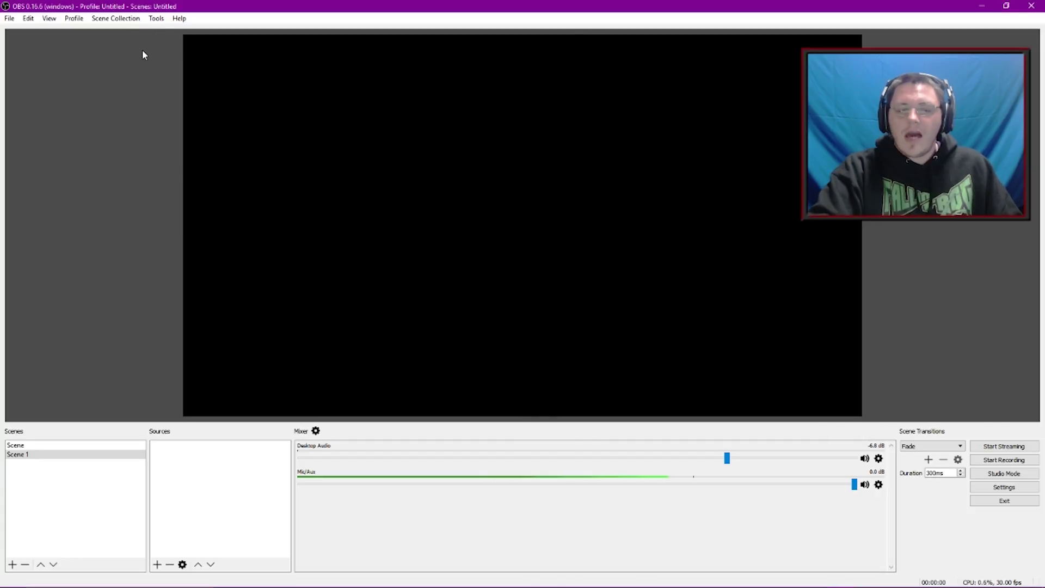
Step: Create a new scene collection named TotW
left_click(116, 18)
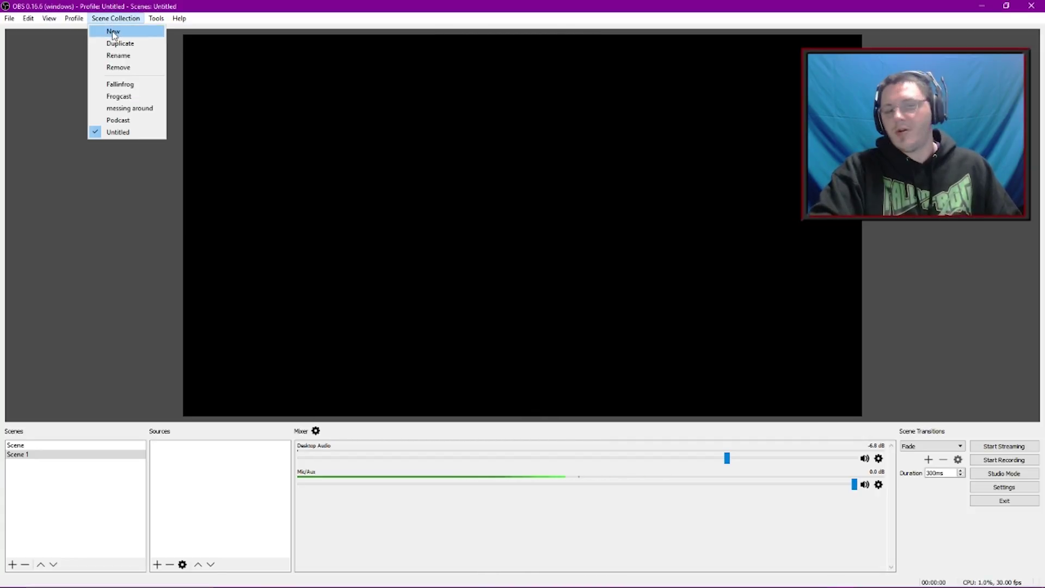
left_click(114, 33)
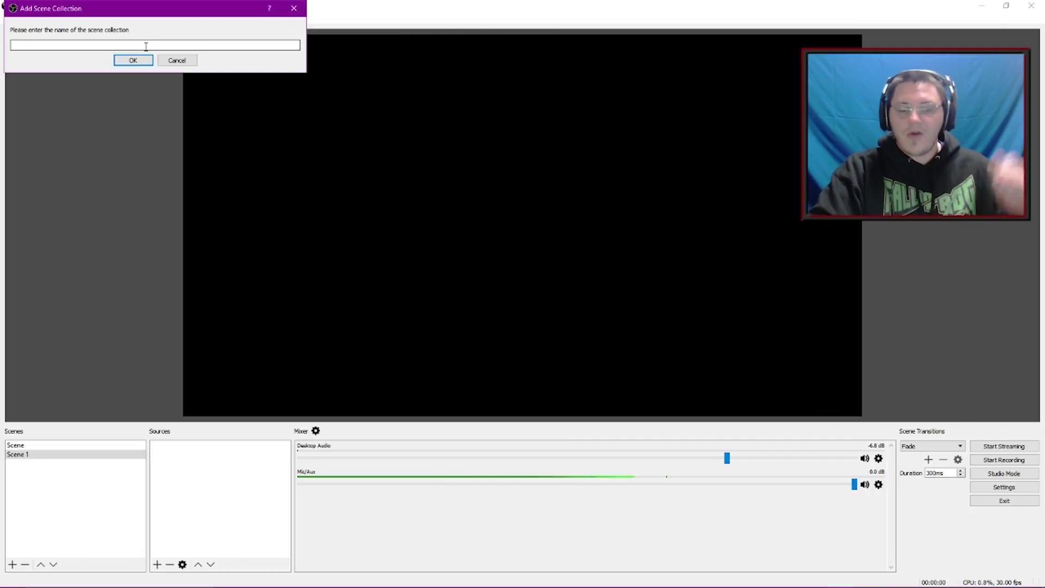
type("TotW")
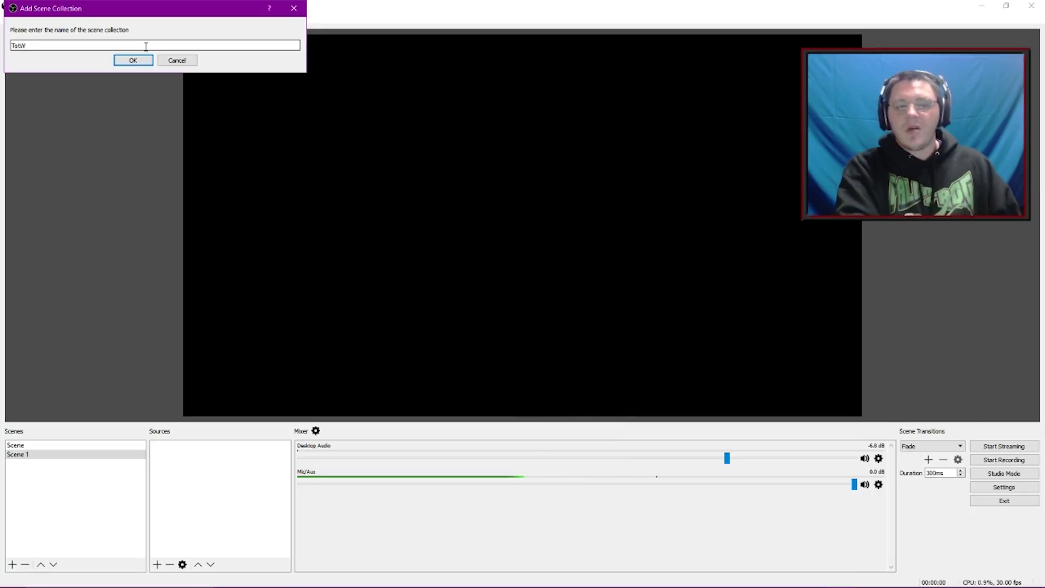
key("Return")
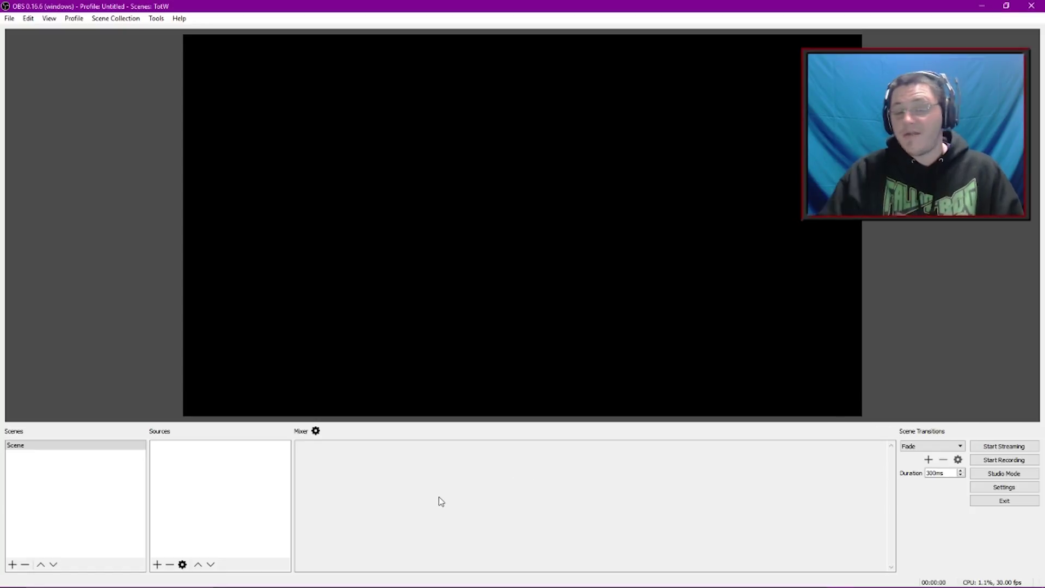
Step: Add an Image source with its default name to the scene, using Logo_2100x1500.png from the fallinfrog assets folder
left_click(157, 565)
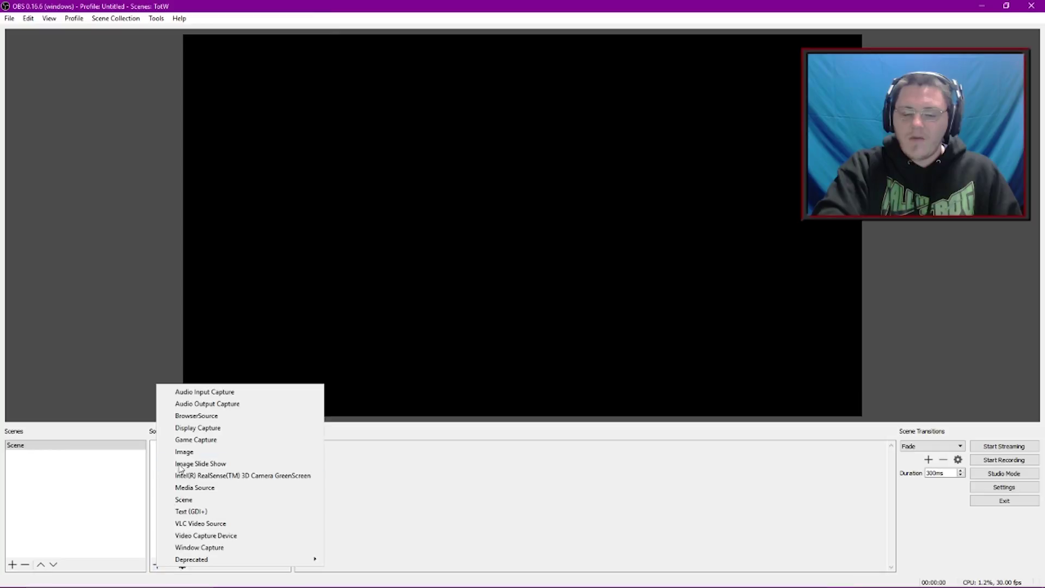
left_click(195, 461)
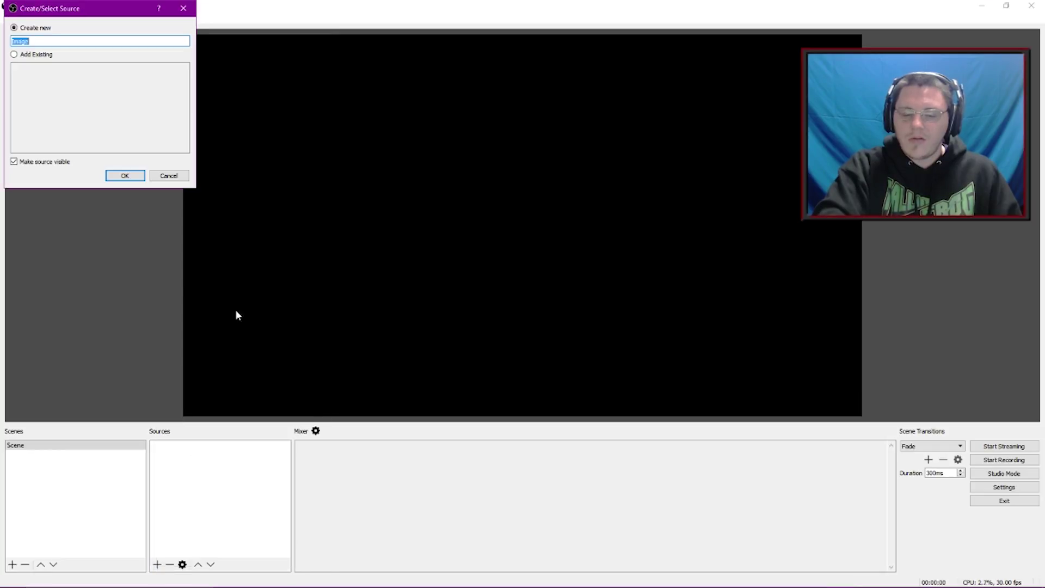
left_click(138, 175)
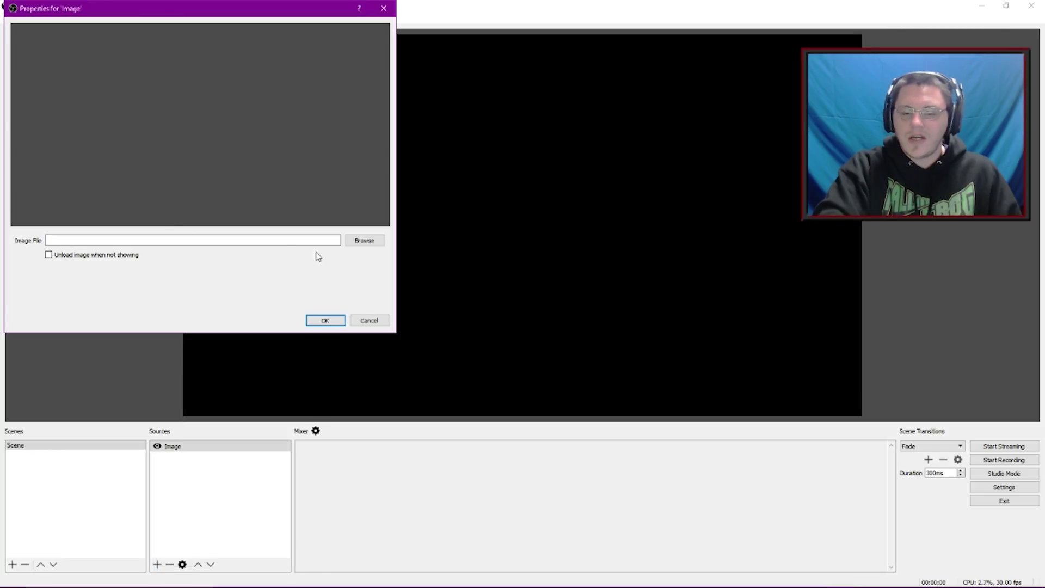
left_click(363, 242)
left_click(187, 155)
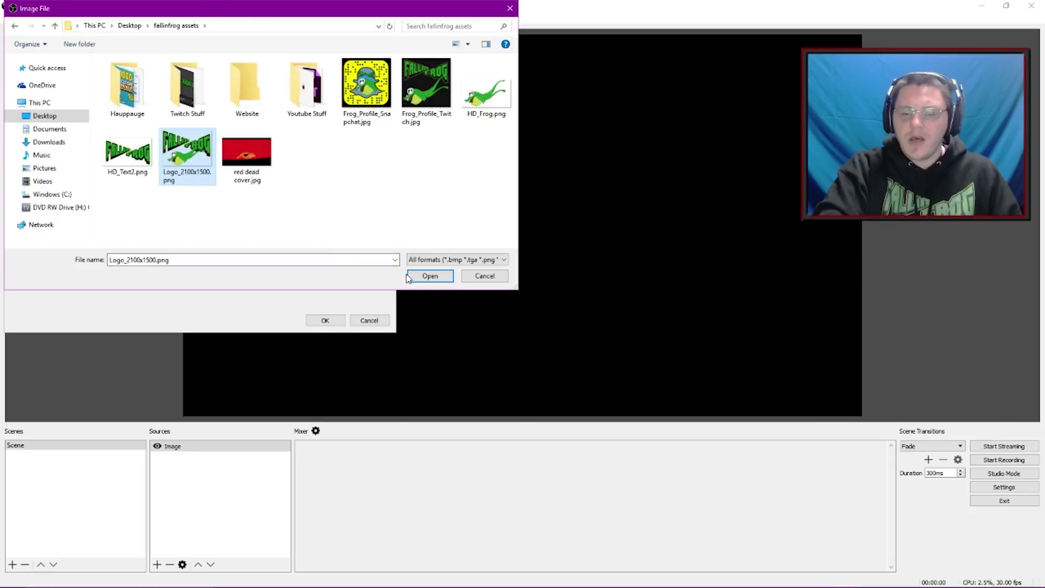
left_click(430, 276)
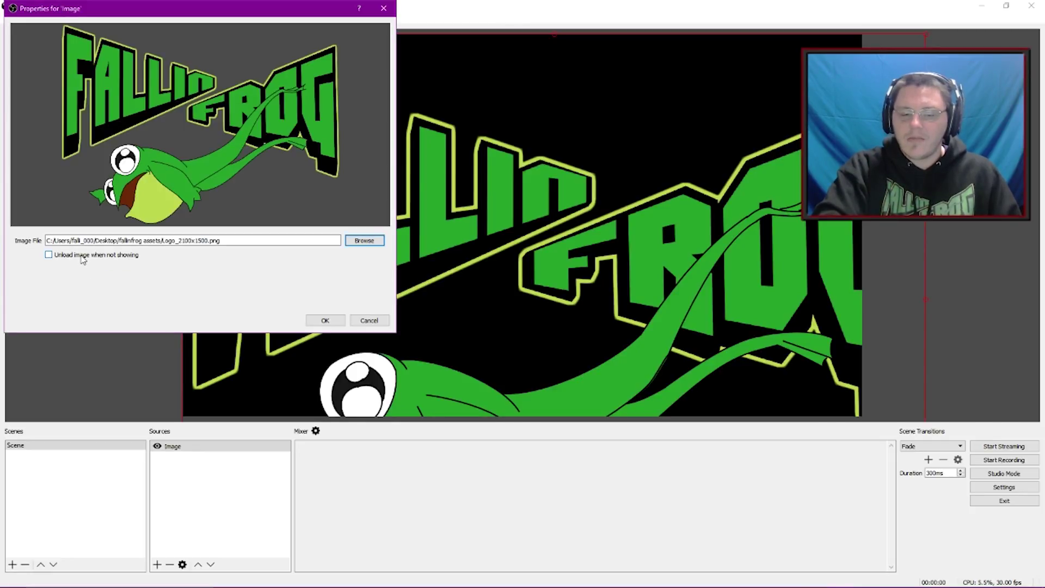
left_click(325, 321)
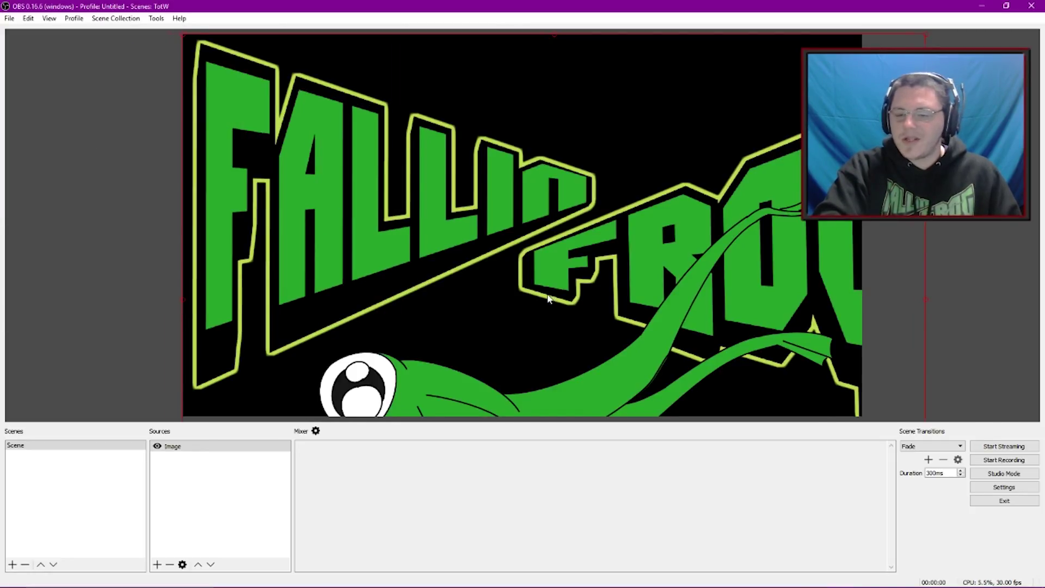
Step: Scale down and reposition the logo image so it fits entirely inside the canvas, and deselect it
left_click_drag(548, 298, 535, 331)
key("ctrl+f")
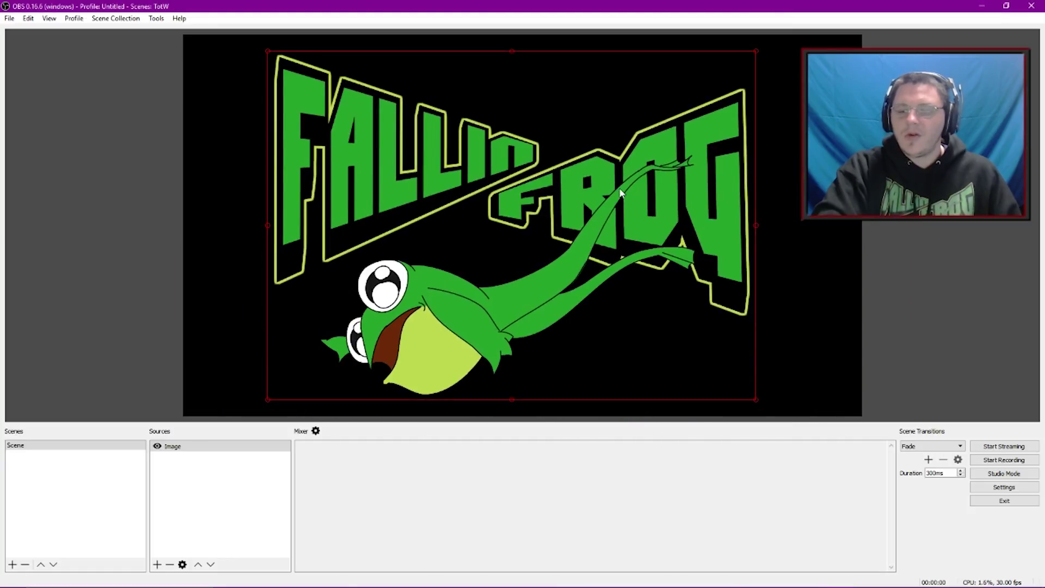
left_click(202, 230)
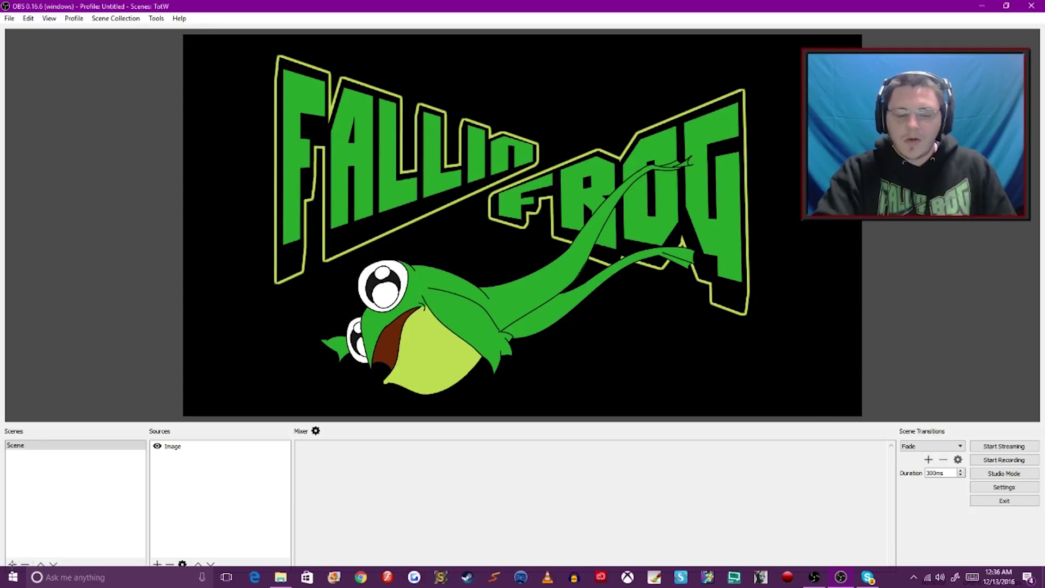
Step: Add a second scene to the collection and name it Gameplay
left_click(12, 564)
key("Return")
key("BackSpace")
key("BackSpace")
key("BackSpace")
key("BackSpace")
key("BackSpace")
key("BackSpace")
key("BackSpace")
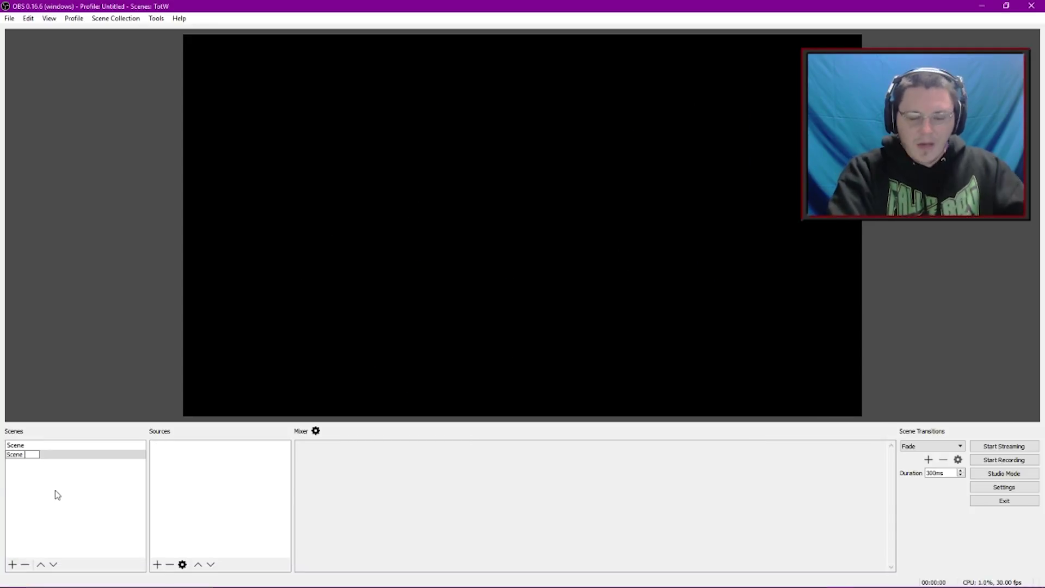
type("Gameplay")
key("Return")
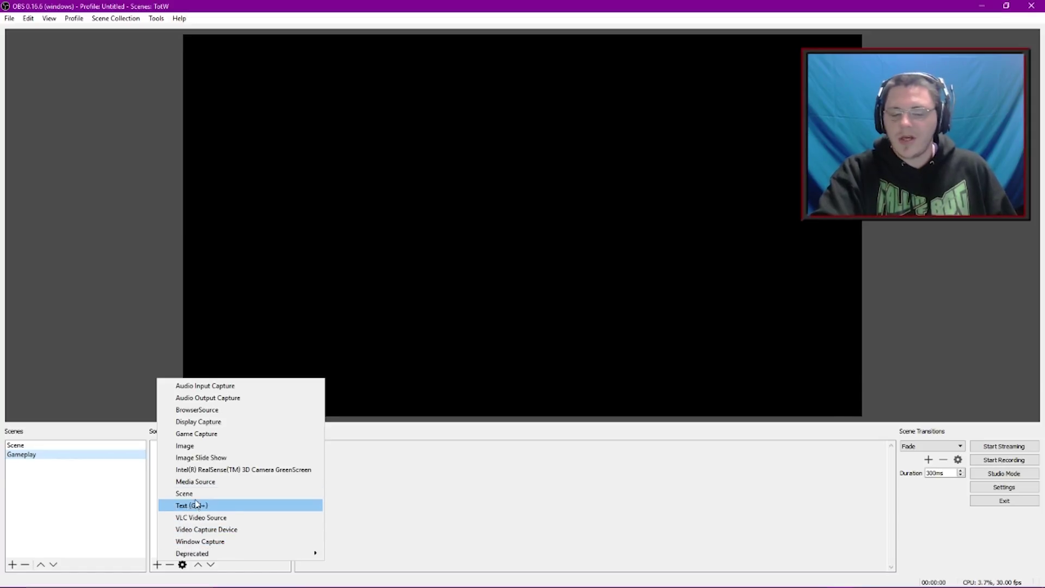
Step: Add an Audio Input Capture source named Microphone to the Gameplay scene, using the Default device
left_click(136, 484)
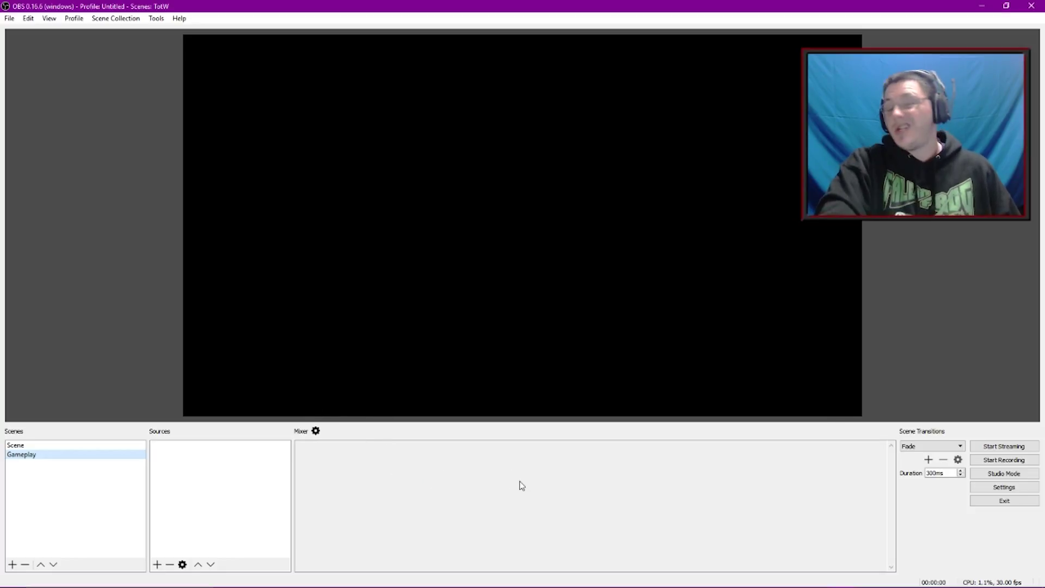
left_click(158, 565)
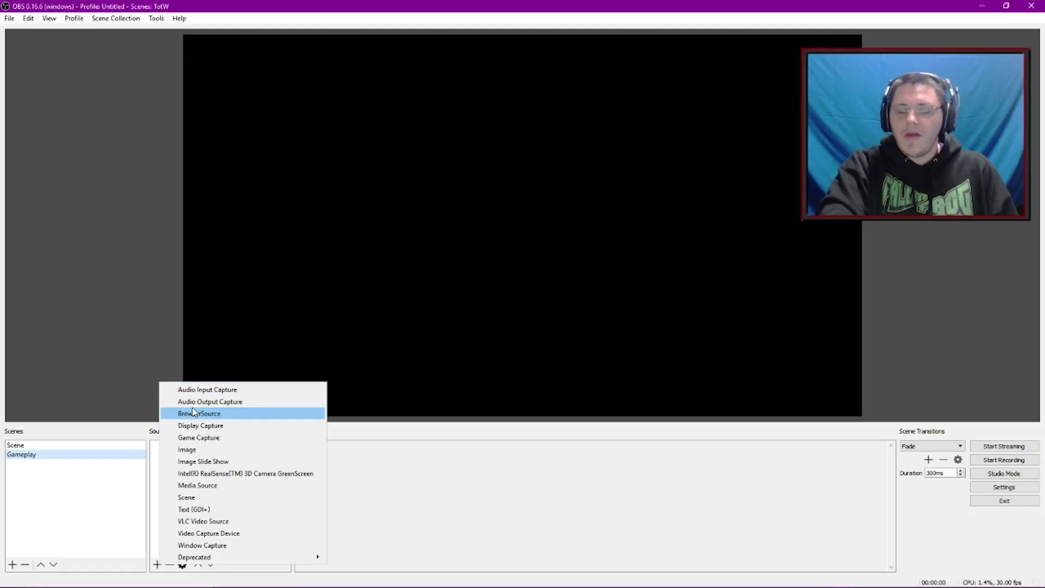
left_click(189, 390)
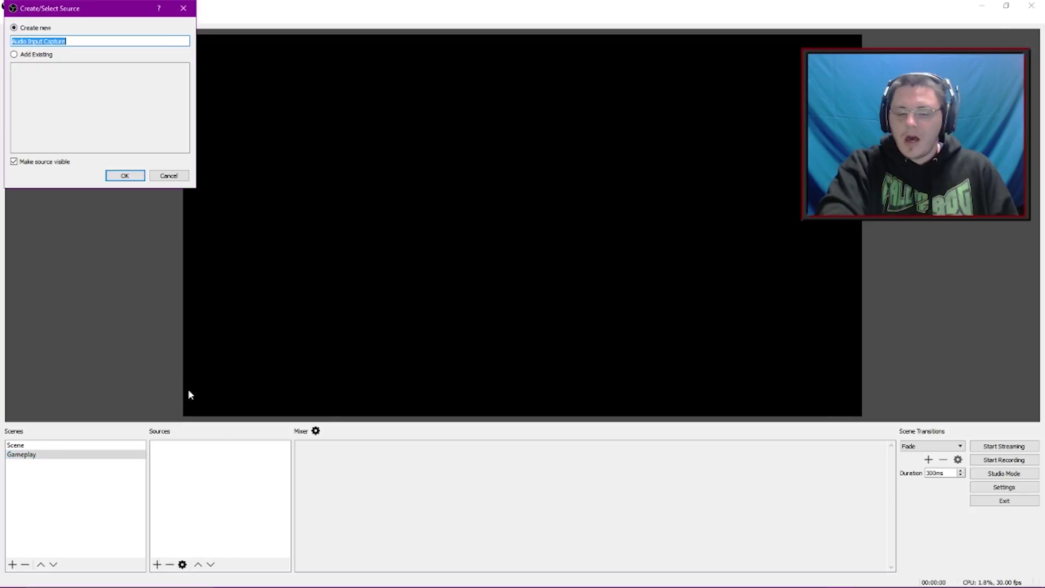
type("Microphone")
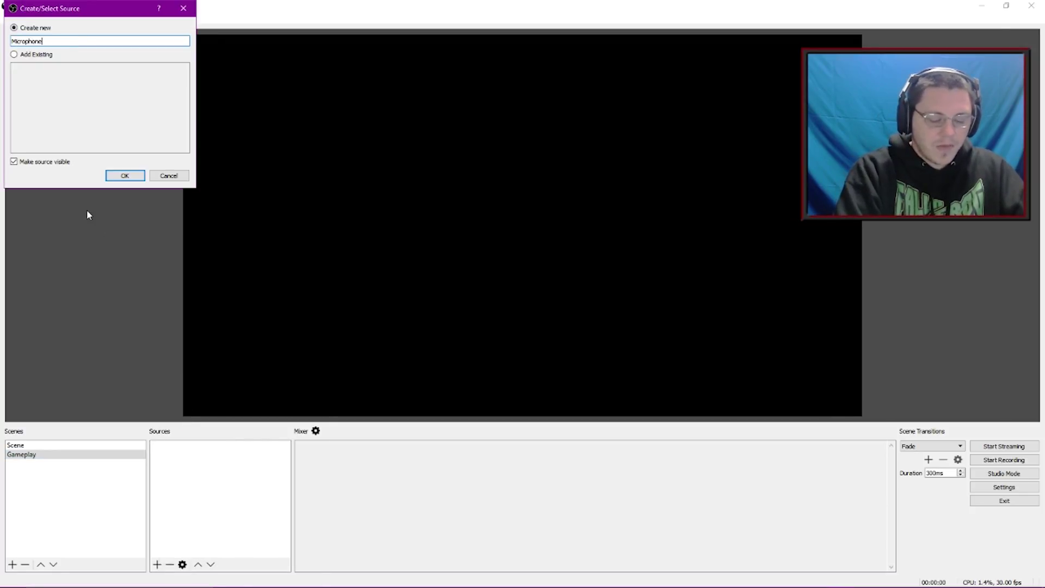
key("Return")
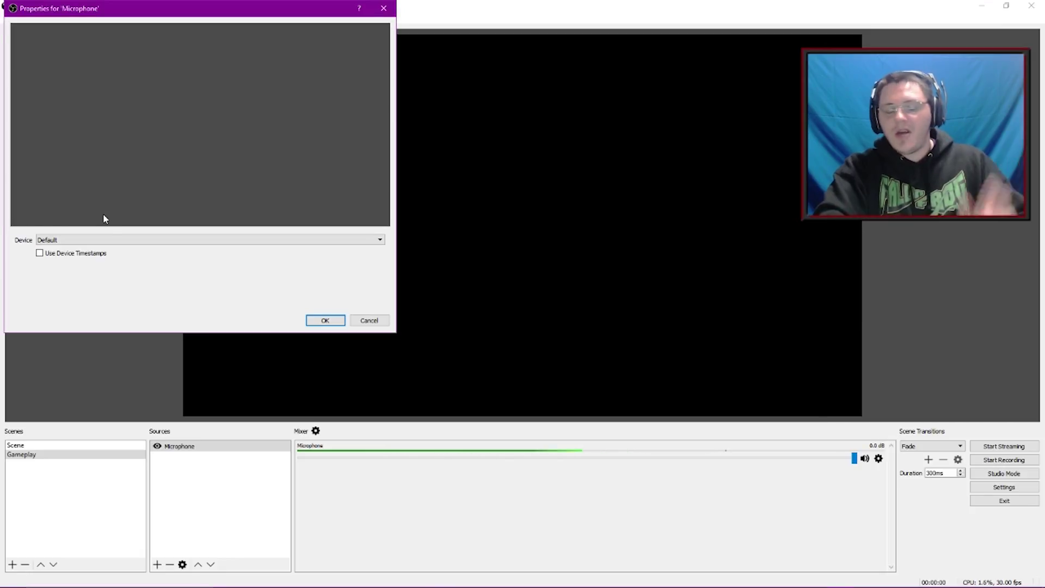
left_click(161, 240)
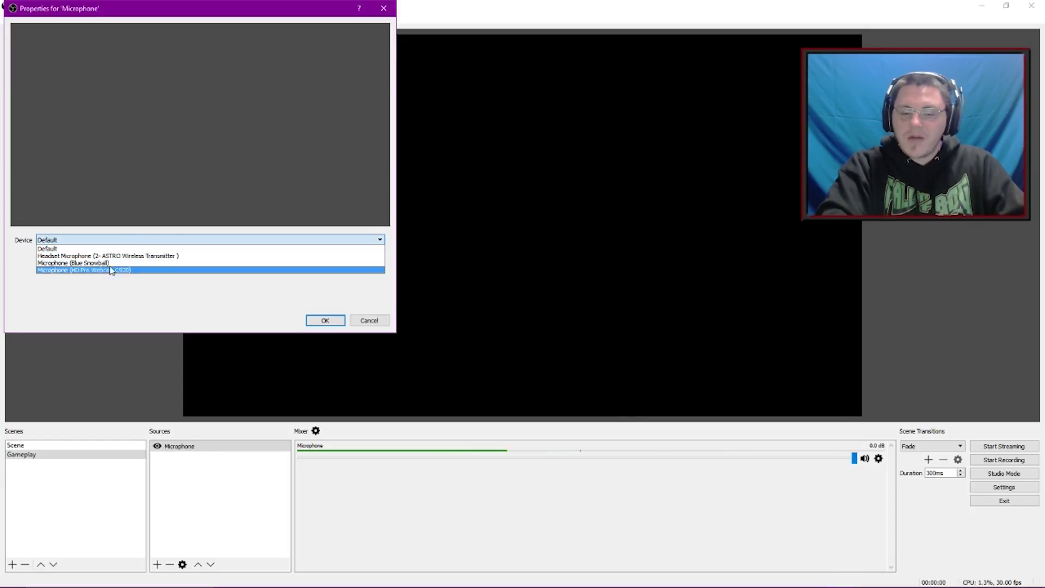
left_click(66, 249)
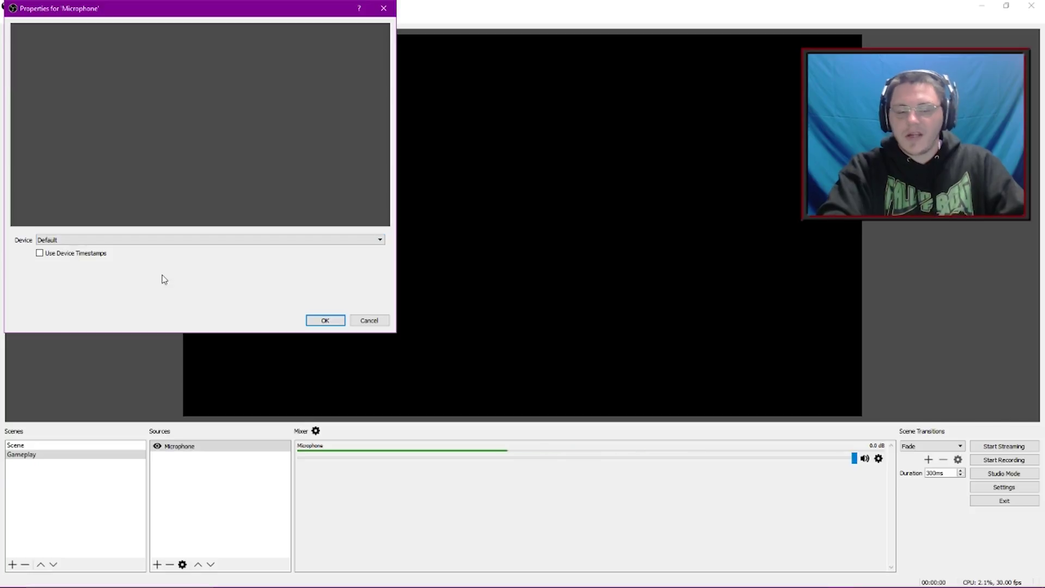
left_click(322, 321)
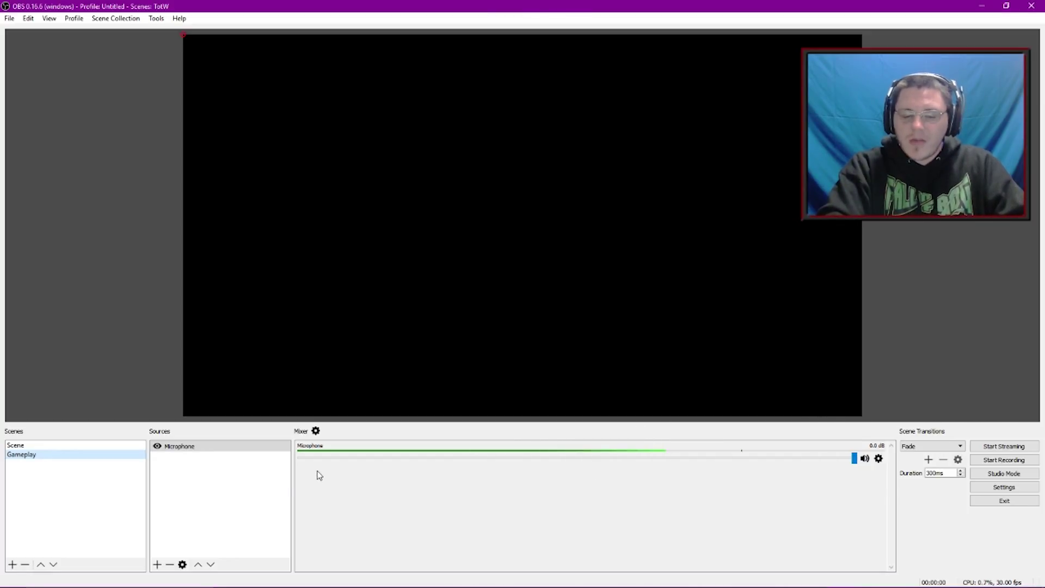
Step: Add an Audio Output Capture source with its default name to the Gameplay scene, using the Default device
left_click(157, 565)
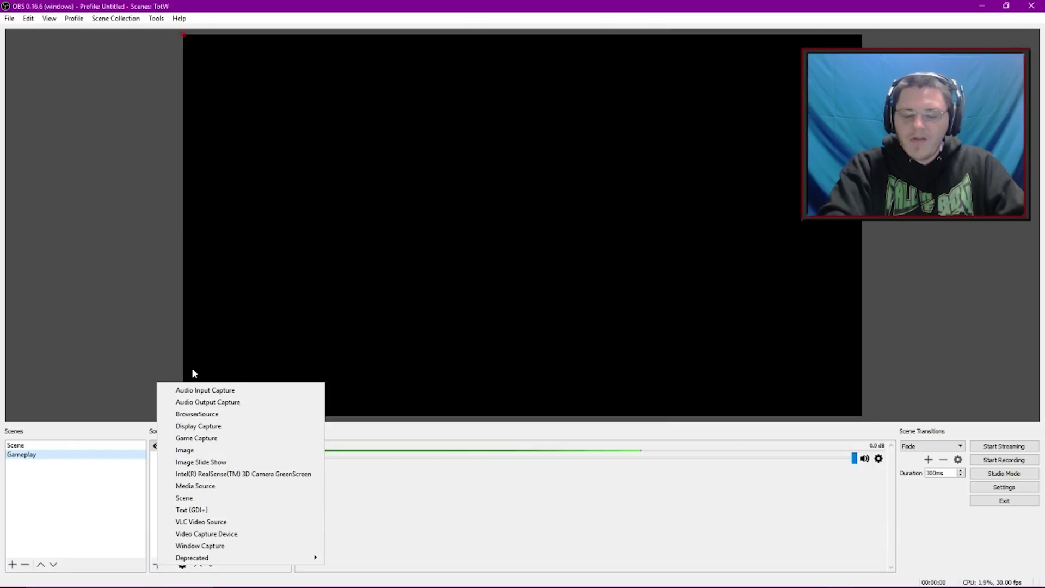
left_click(210, 404)
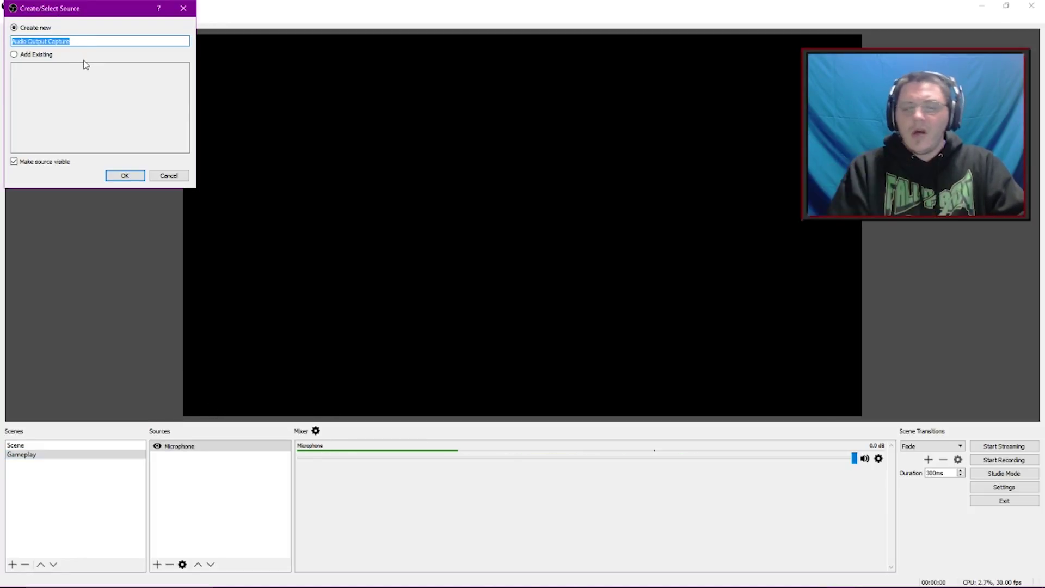
left_click(123, 175)
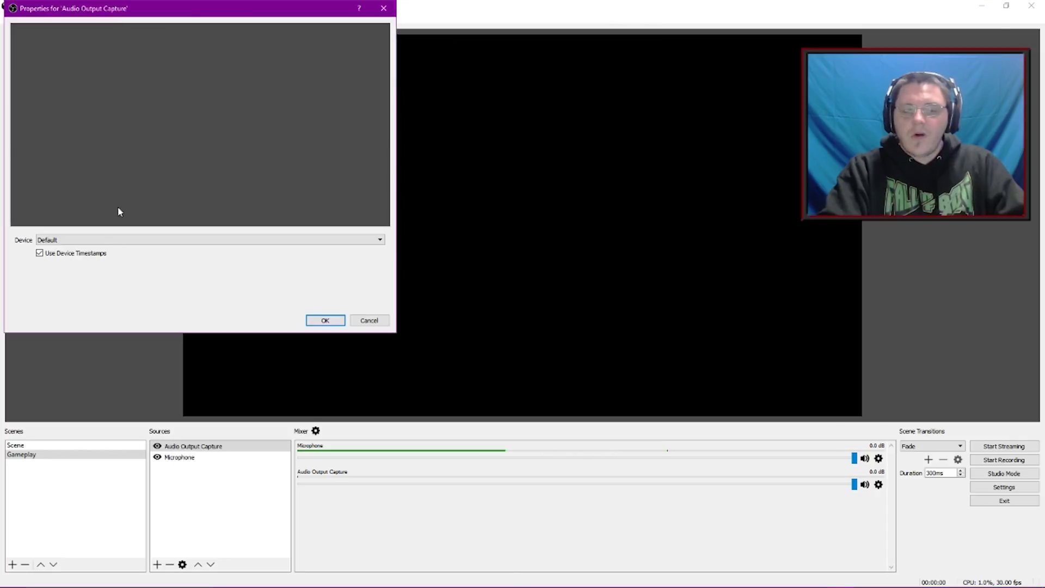
left_click(125, 240)
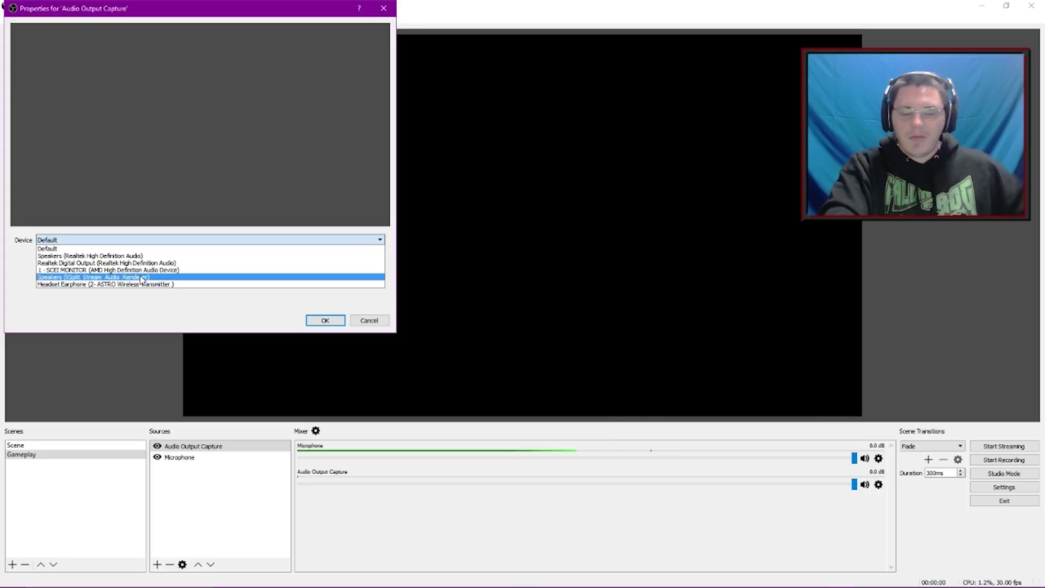
left_click(49, 249)
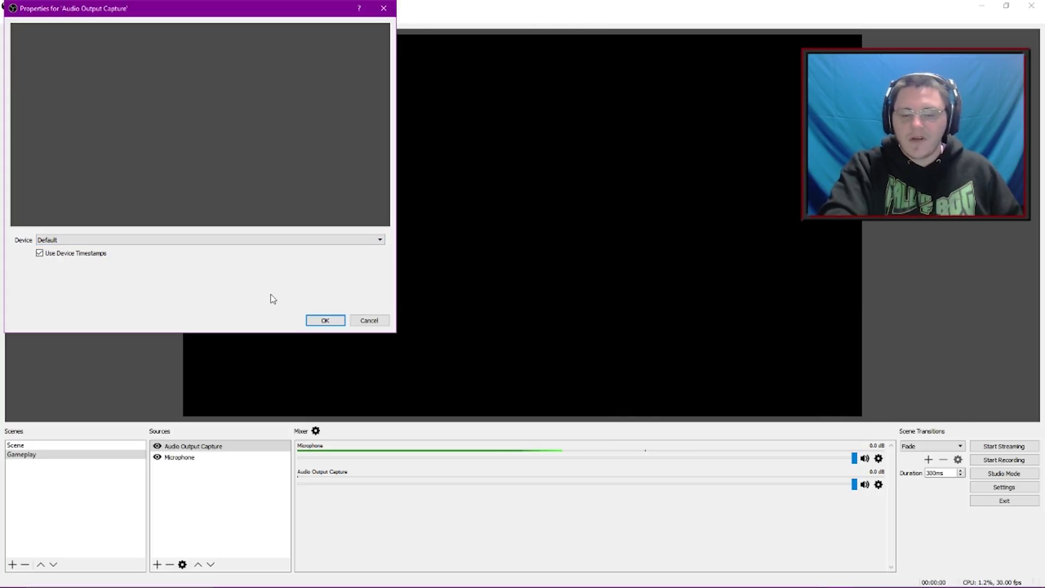
left_click(311, 322)
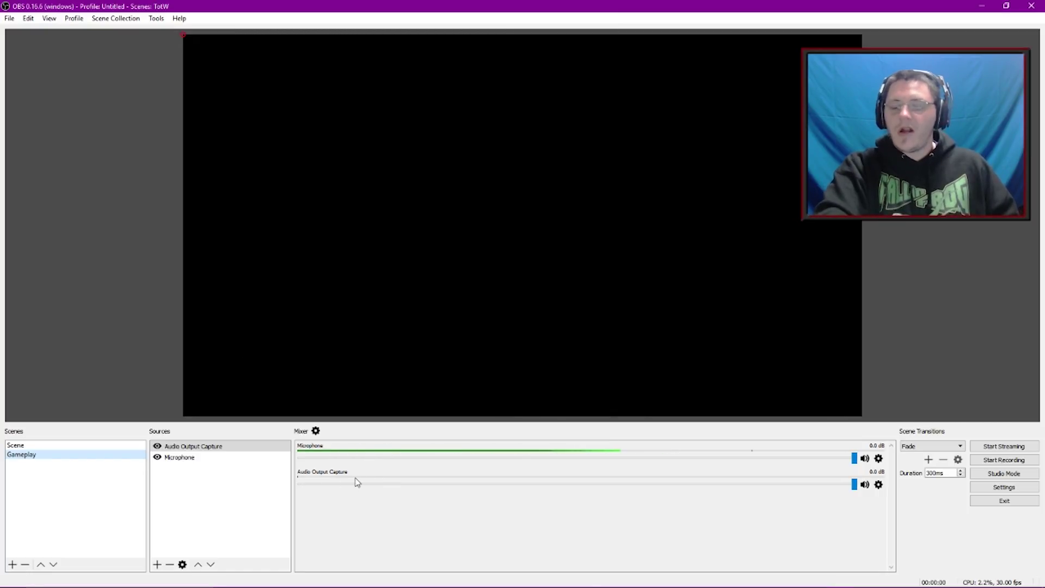
Step: Add a Media Source with its default name to the logo scene, using the local file Splashing_Around.mp3 with Loop enabled
left_click(22, 446)
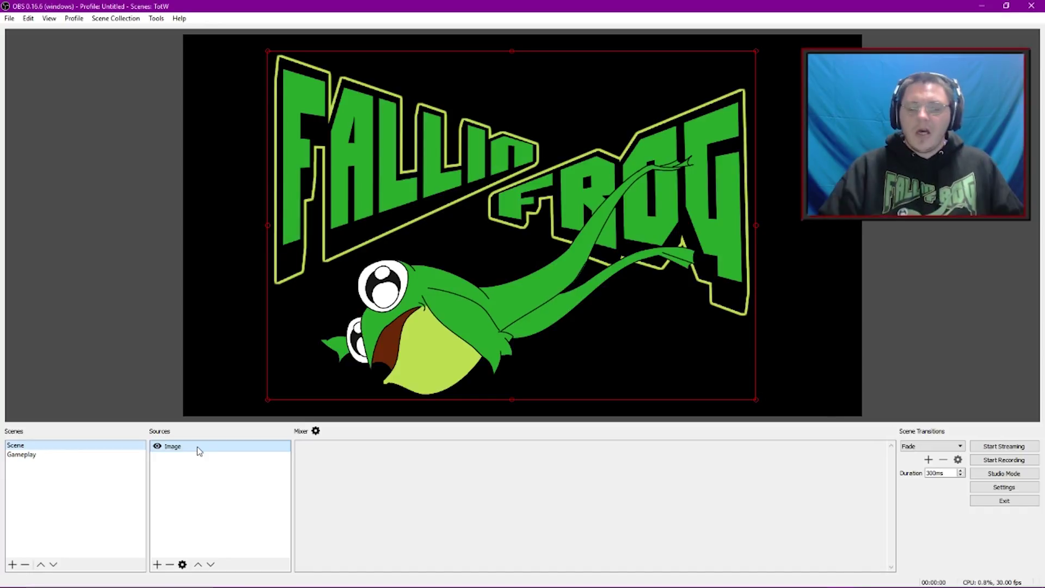
left_click(157, 565)
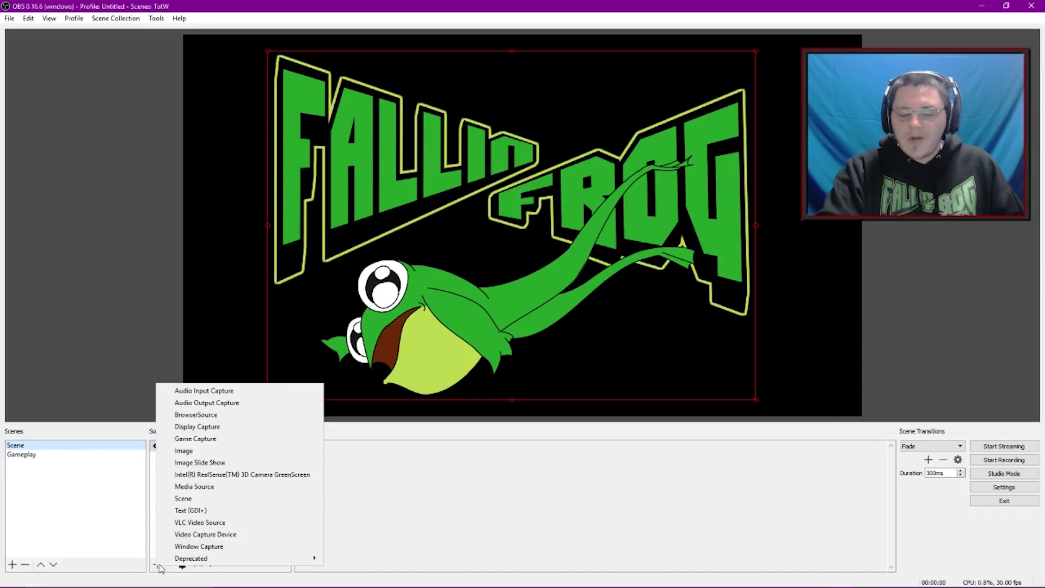
left_click(208, 490)
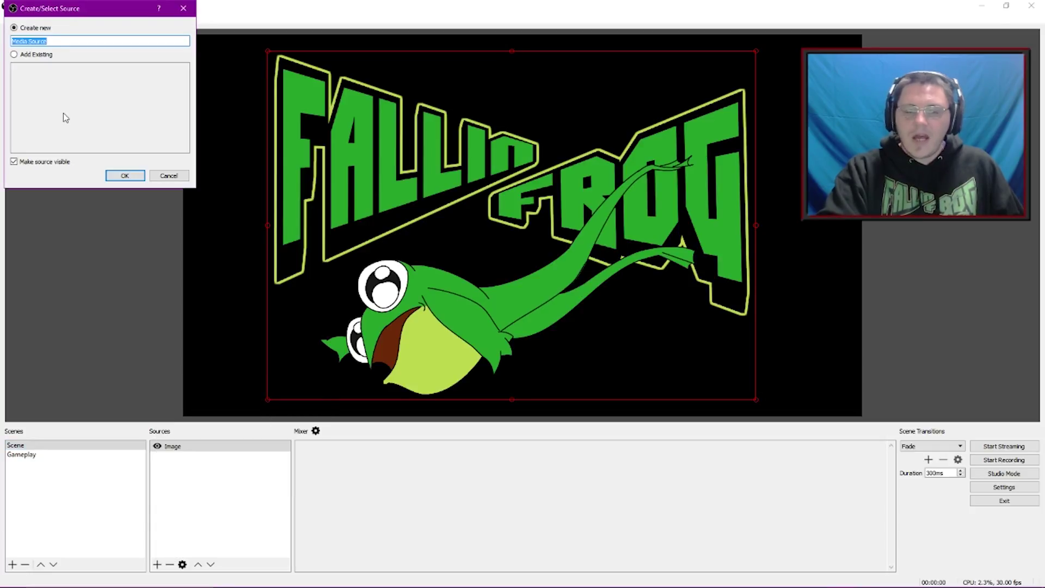
left_click(124, 175)
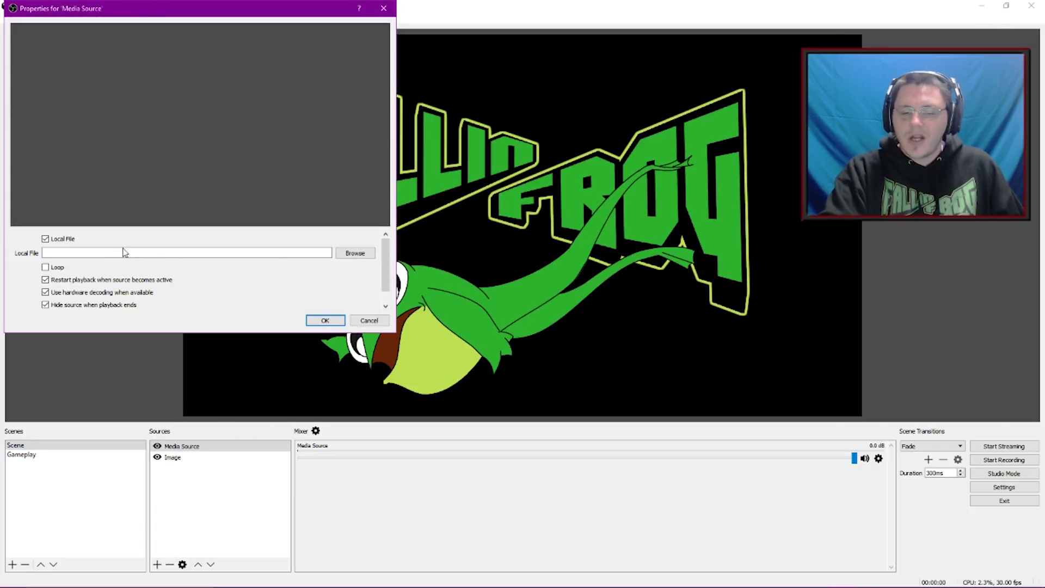
left_click(354, 253)
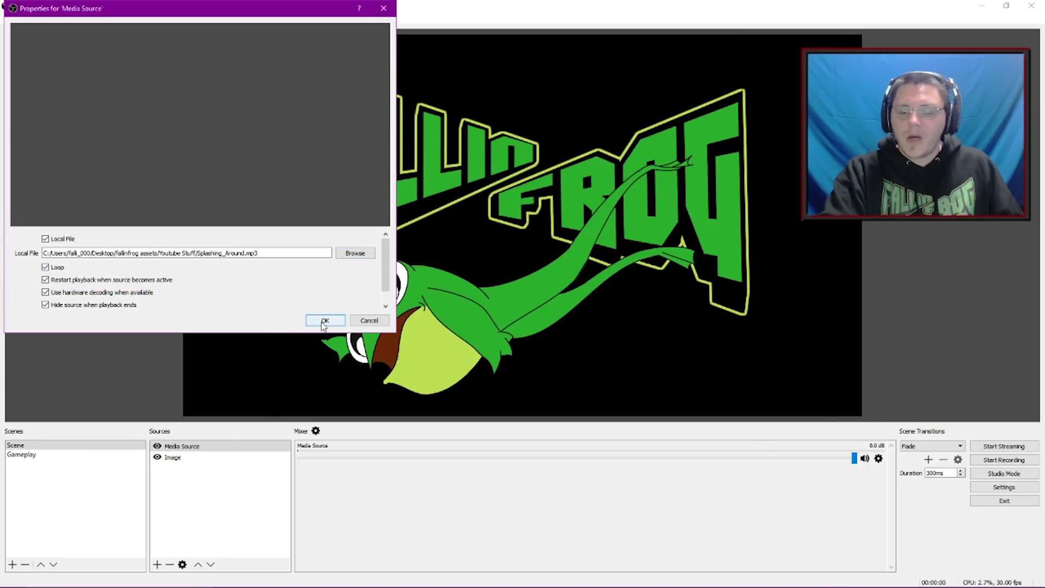
left_click(324, 321)
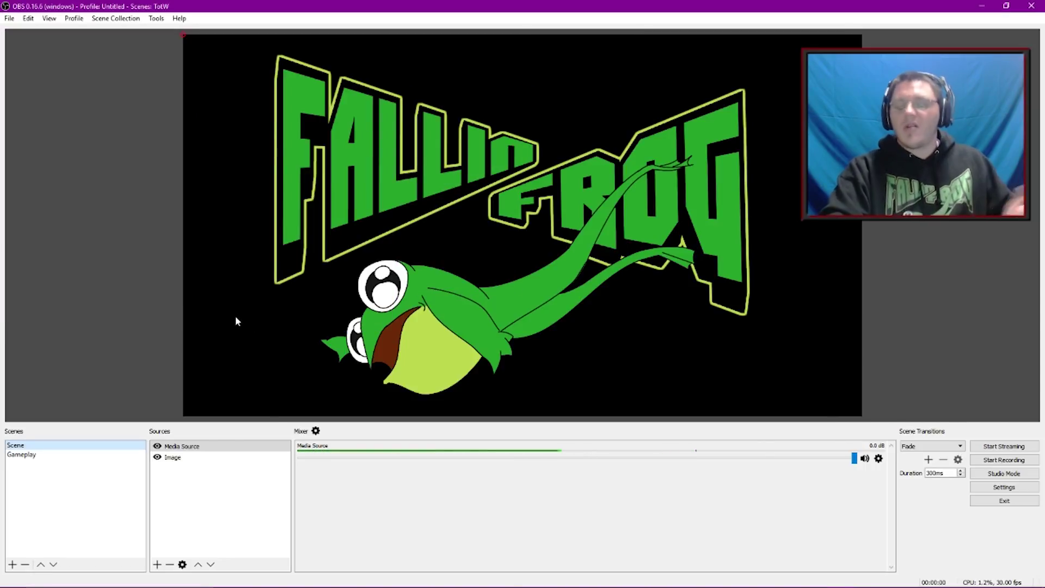
Step: Lower the Media Source volume to -17.0 dB, and compare the scenes' audio by switching to Gameplay and back to the logo scene
left_click(588, 458)
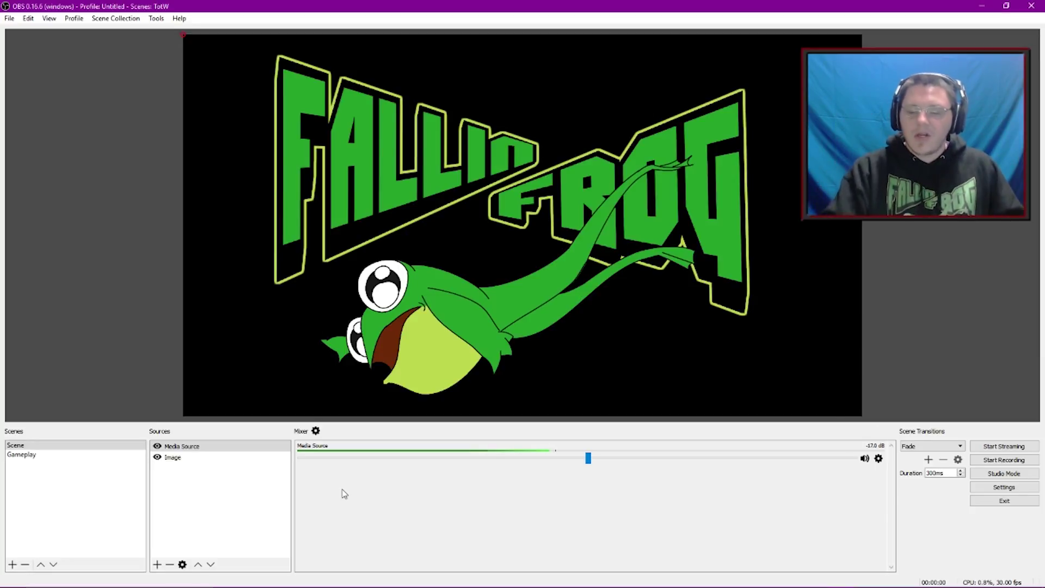
left_click(18, 456)
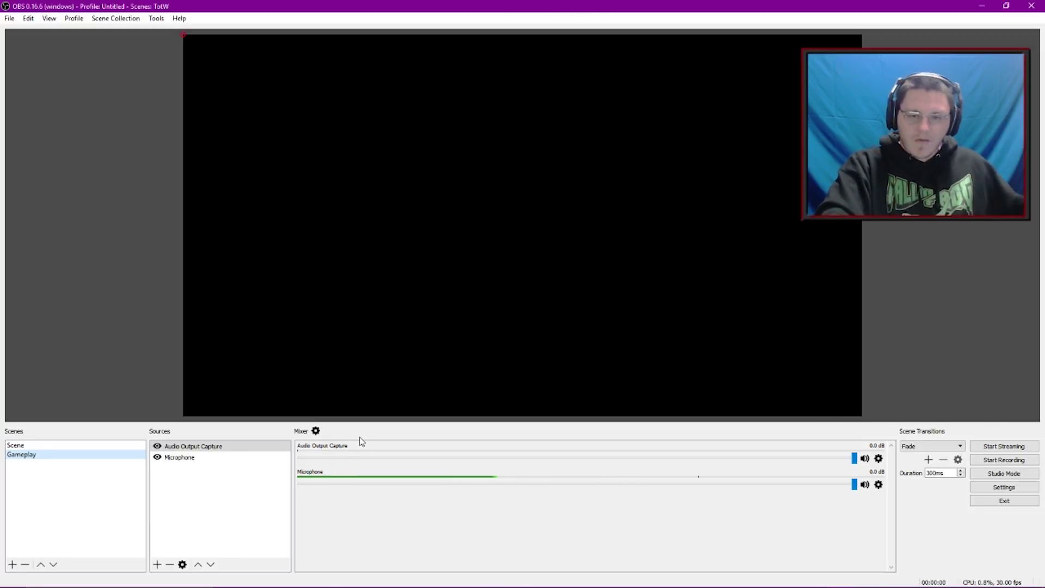
left_click(102, 448)
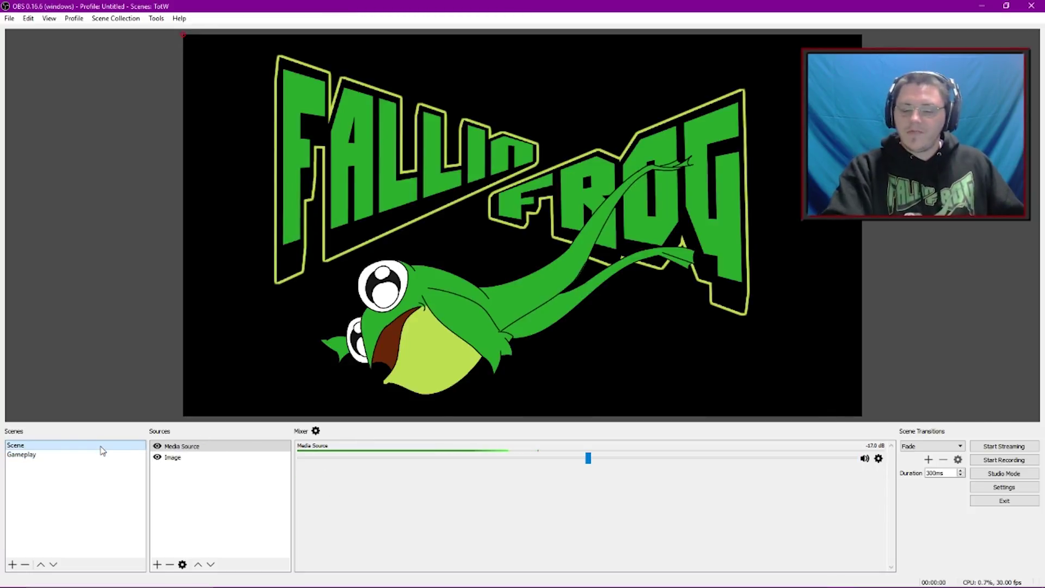